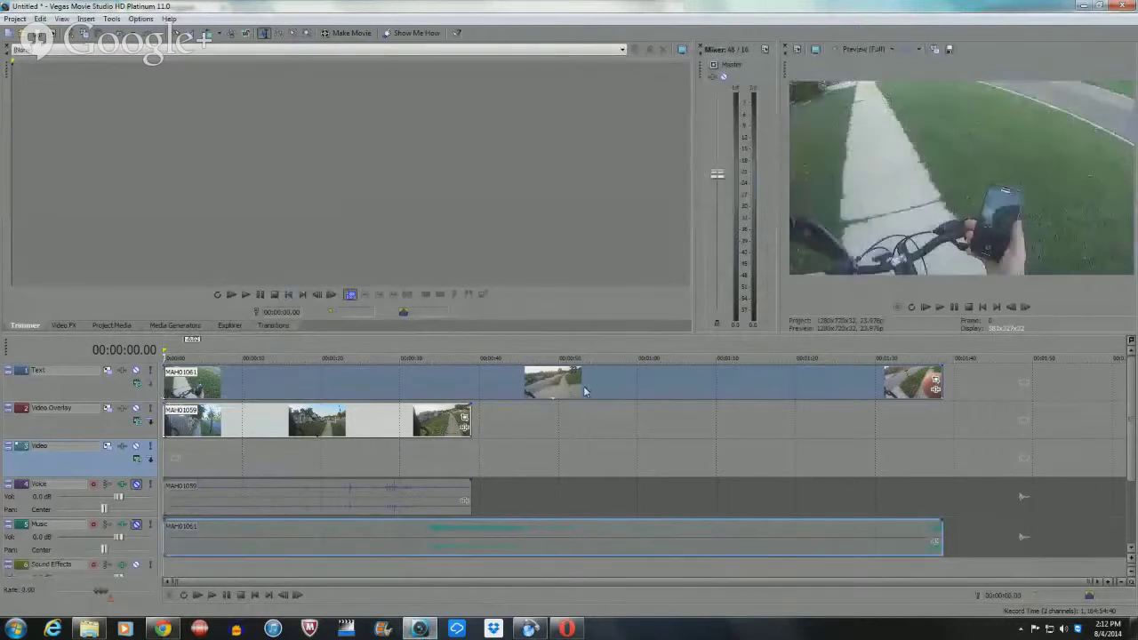
Start playback of the multi-track bike-ride project from the beginning
left_click(939, 308)
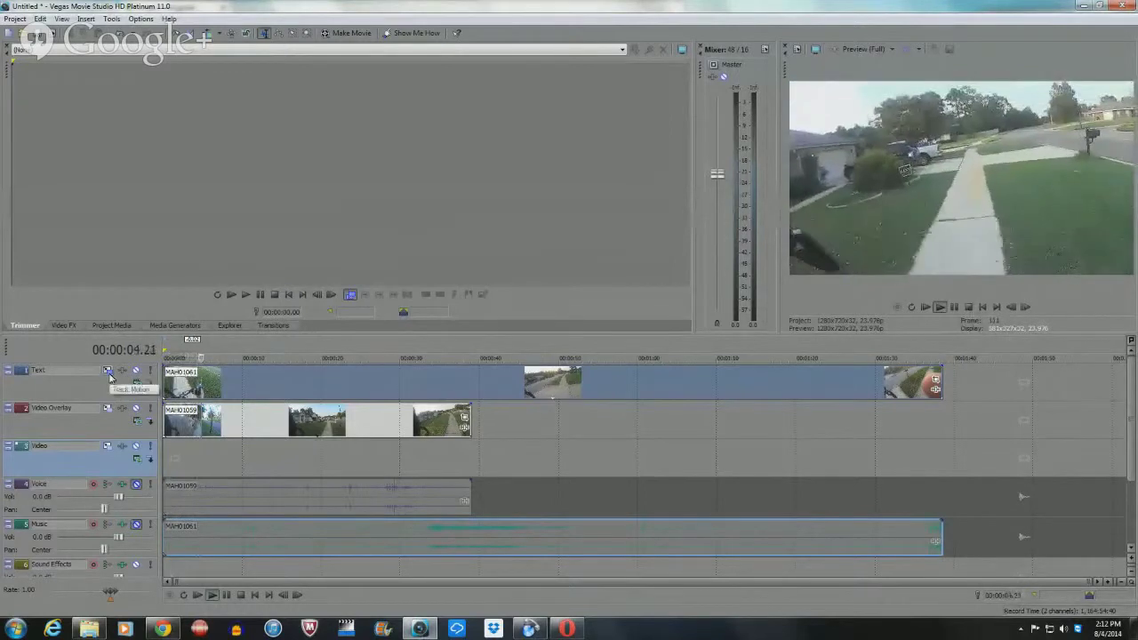
Use Track Motion to shrink the top track's video into a smaller upper-left picture
left_click(108, 371)
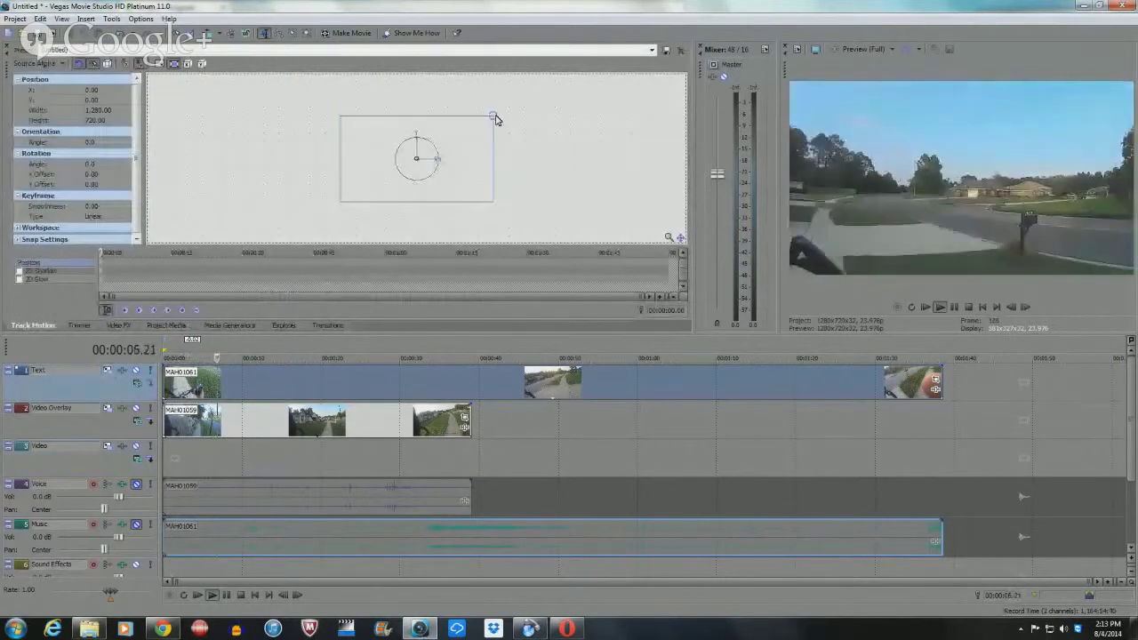
left_click_drag(492, 116, 405, 169)
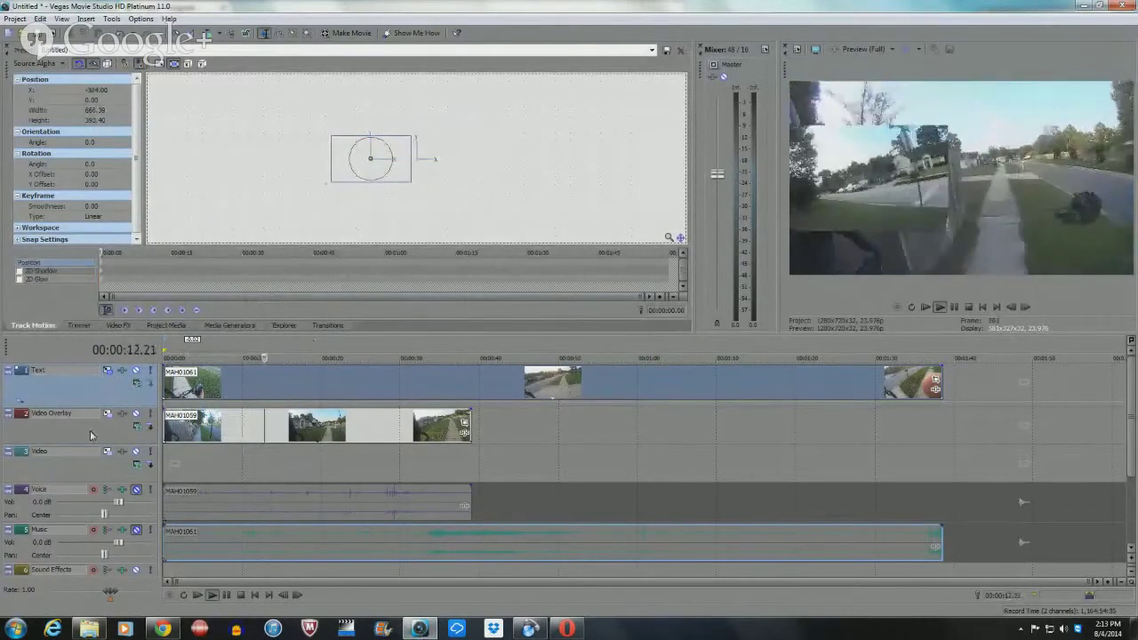
left_click(123, 432)
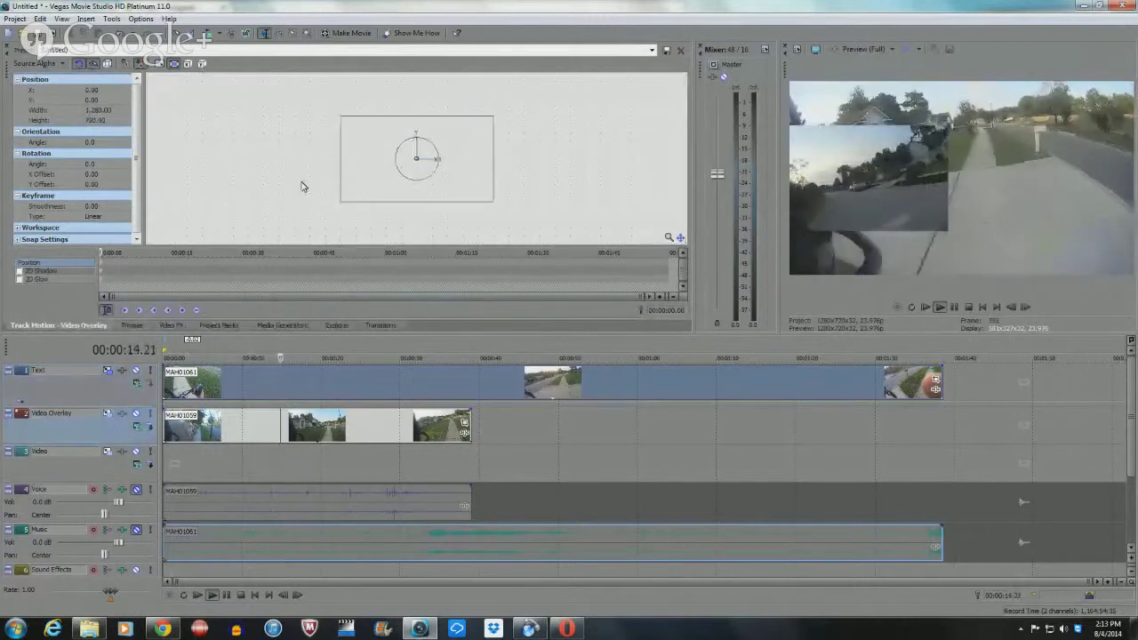
Shrink the overlay track's picture, rewind, and widen it to sit beside the top clip
left_click_drag(341, 118, 411, 158)
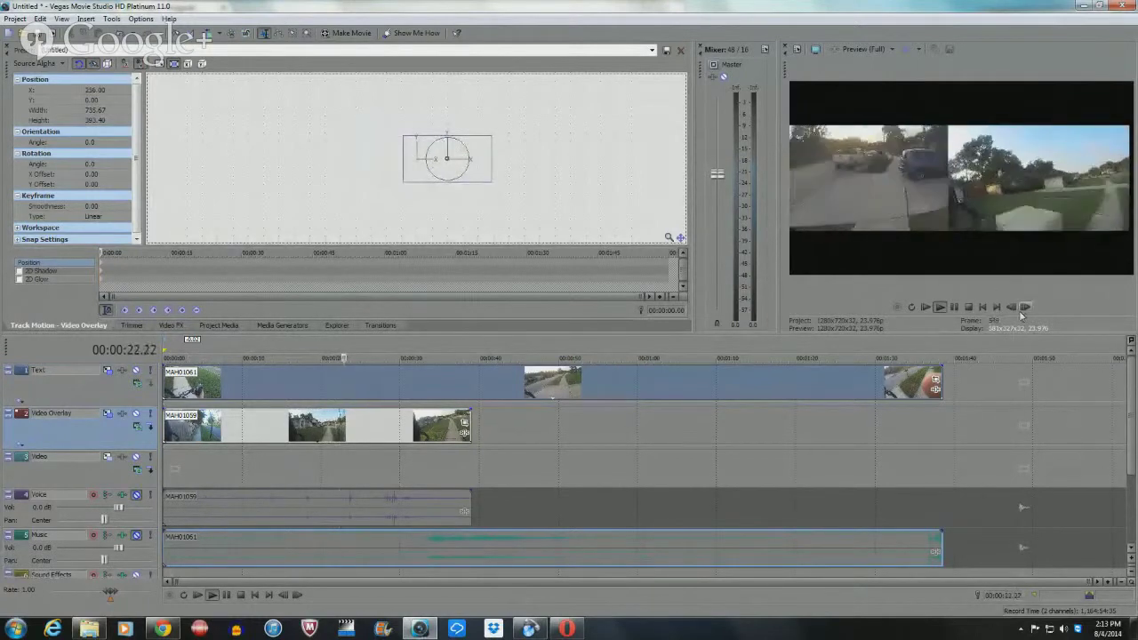
left_click(985, 311)
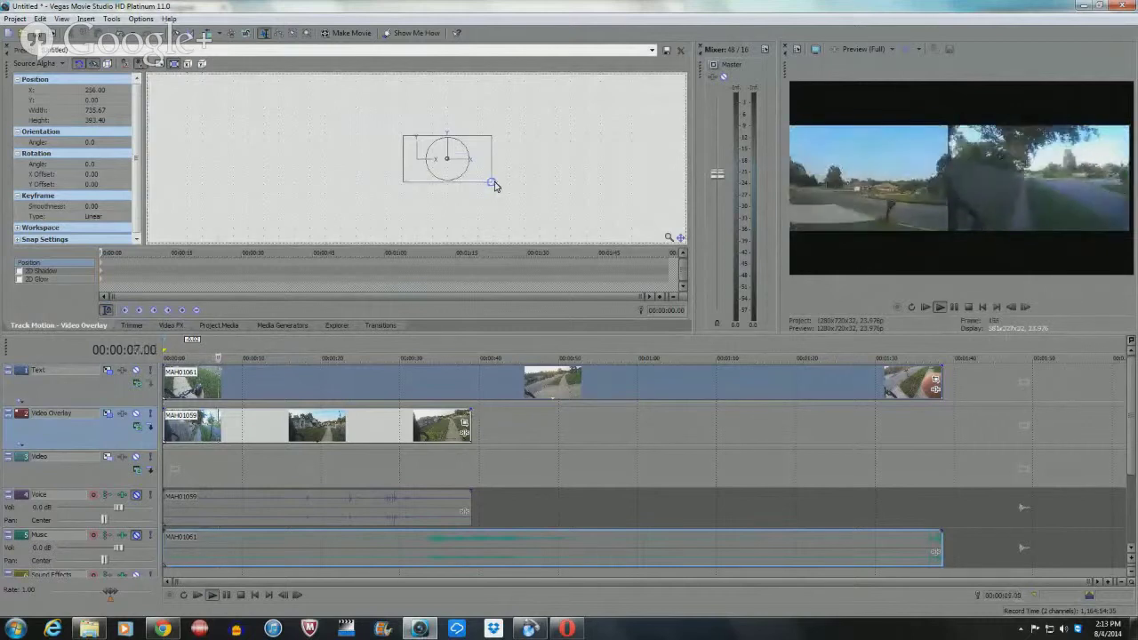
left_click_drag(495, 185, 499, 185)
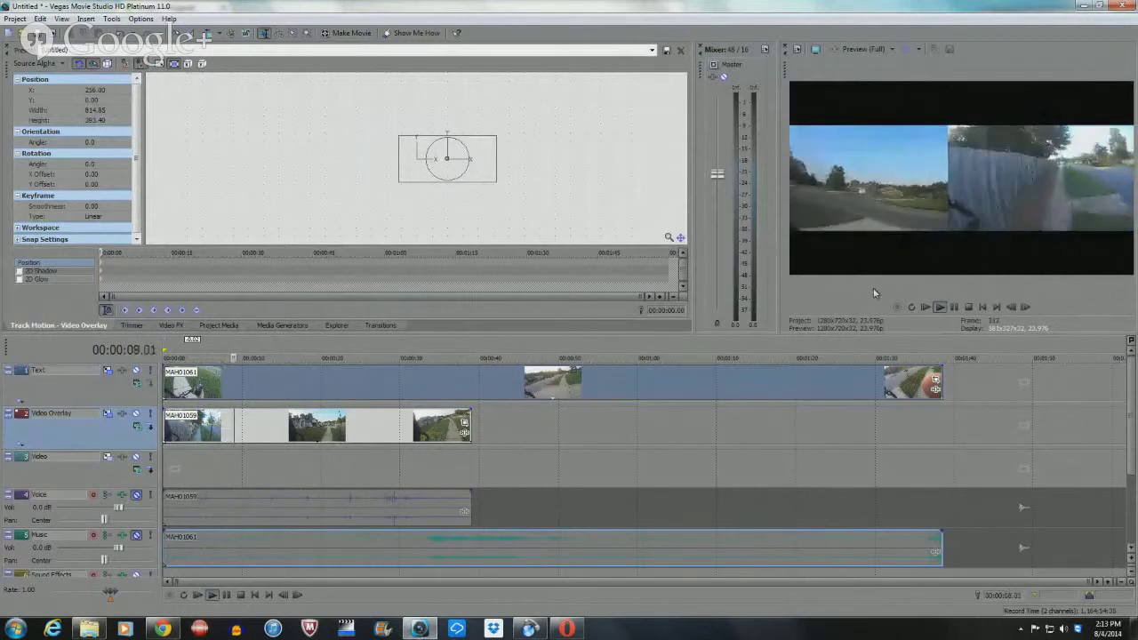
Pause playback and reshape the overlay picture larger, wider and shorter
key("Return")
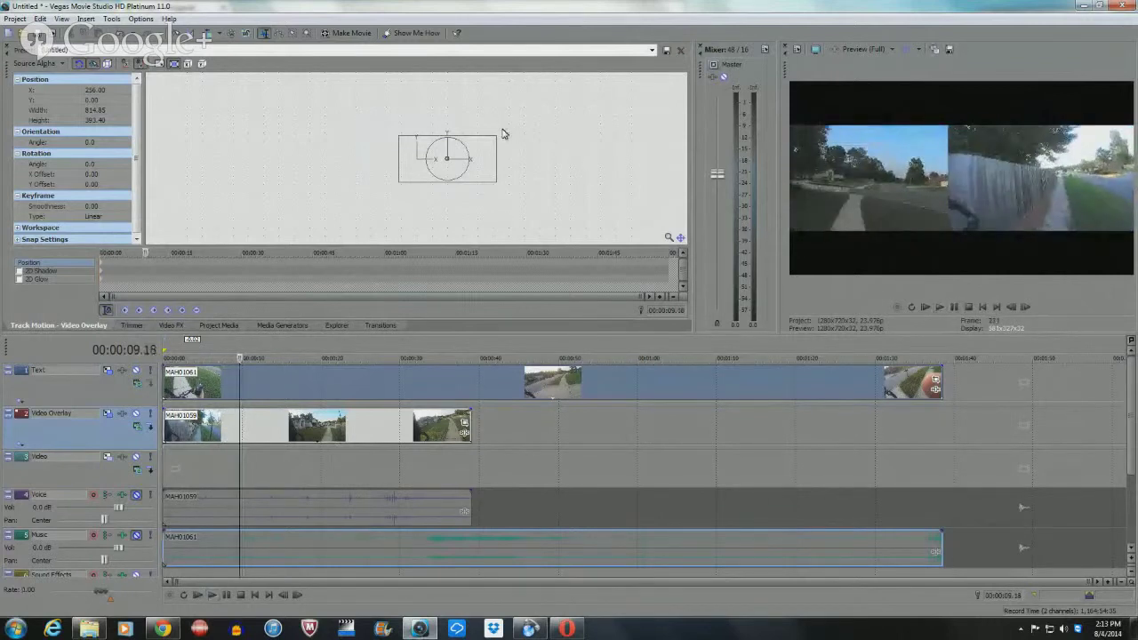
left_click_drag(498, 133, 502, 119)
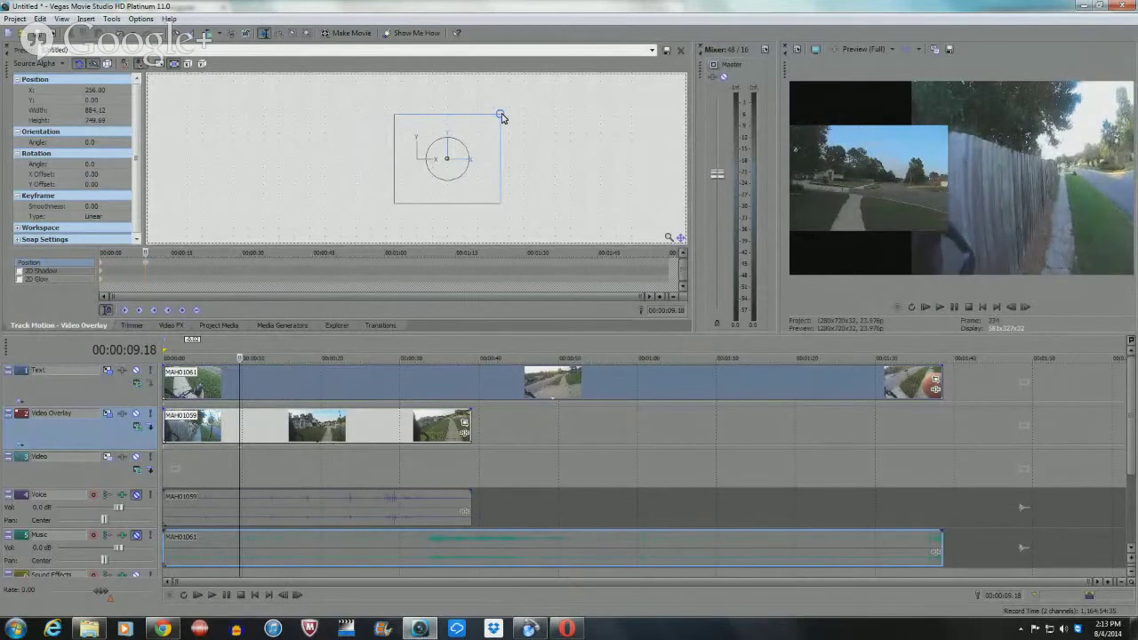
mouse_move(502, 118)
left_mouse_down()
mouse_move(517, 135)
mouse_move(501, 139)
left_mouse_up()
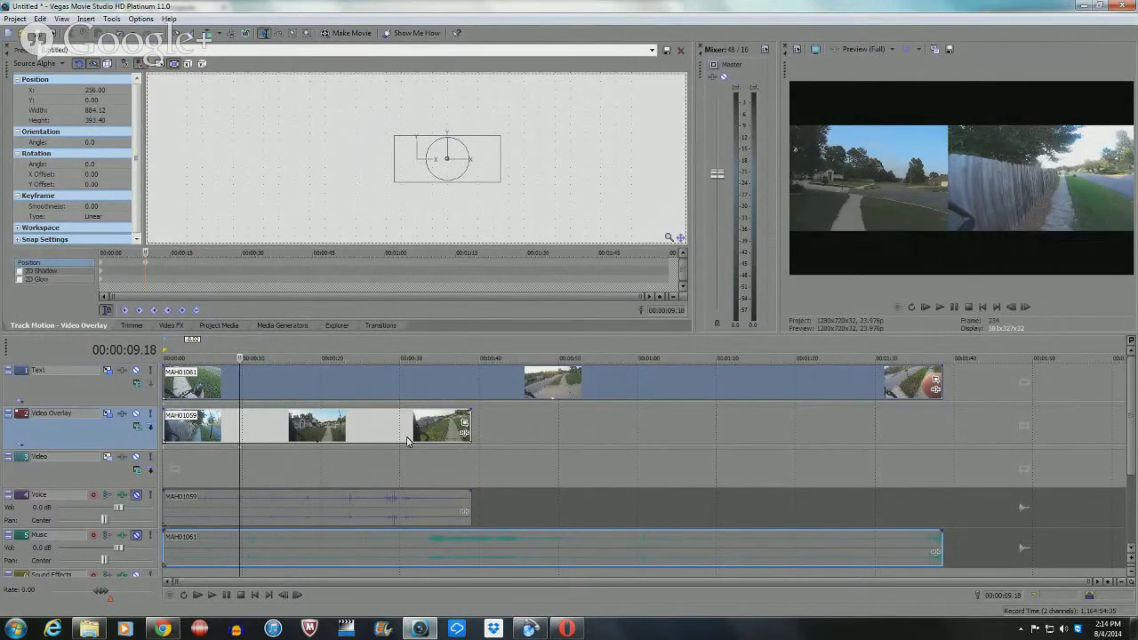
left_click(408, 442)
Move MAH01059 later onto the Video track and trim MAH01061 with its audio to about 0:34
left_click_drag(617, 487, 756, 491)
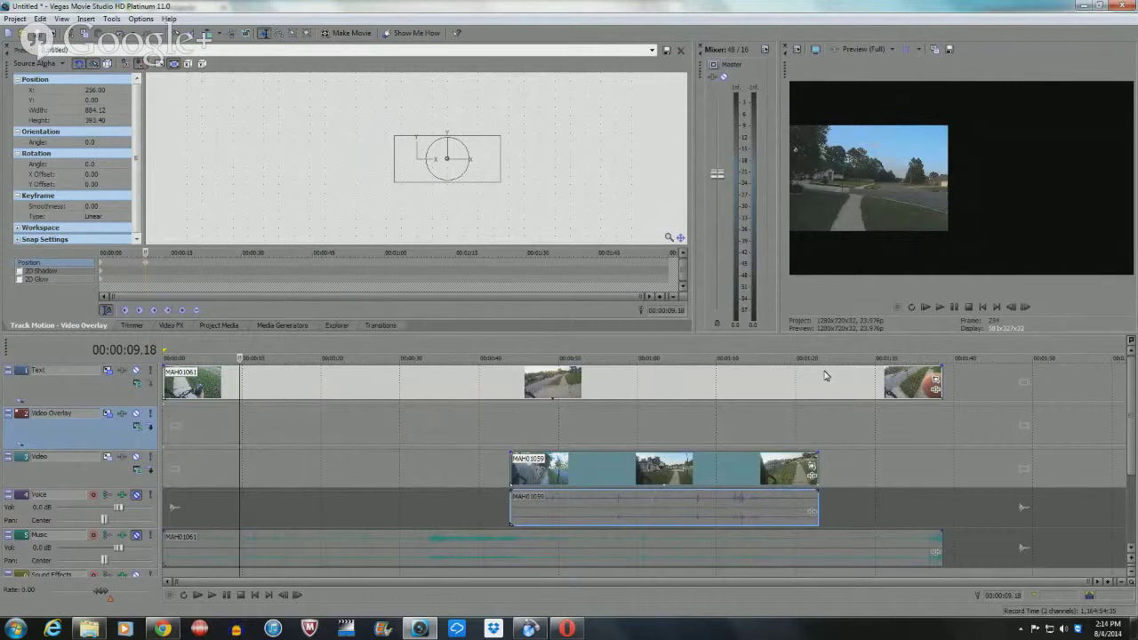
left_click_drag(935, 384, 433, 385)
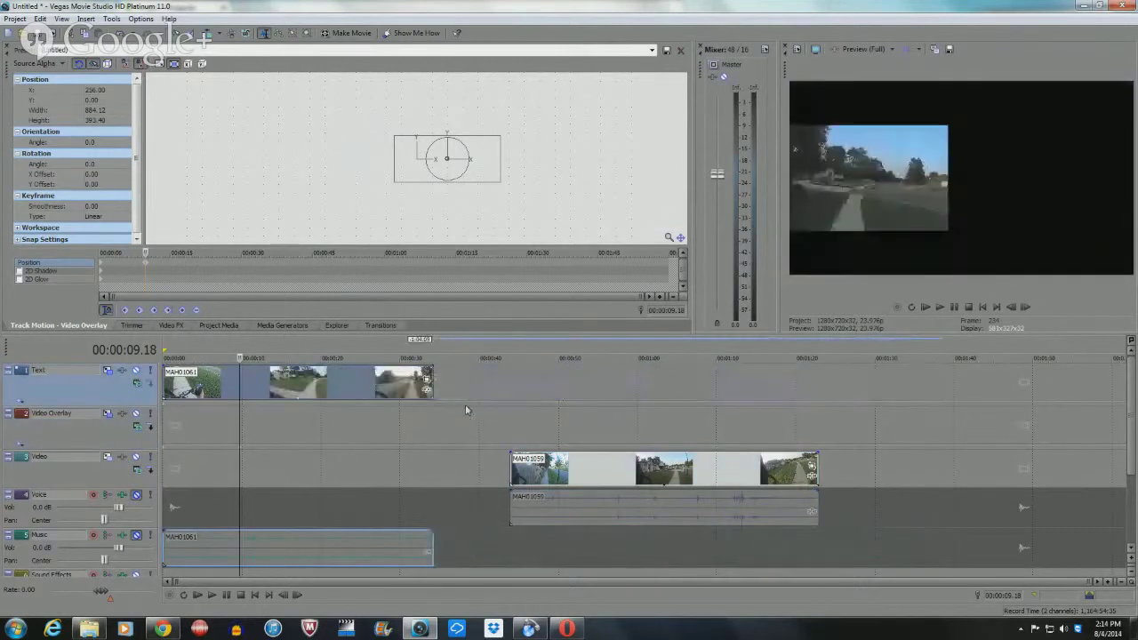
left_click(516, 478)
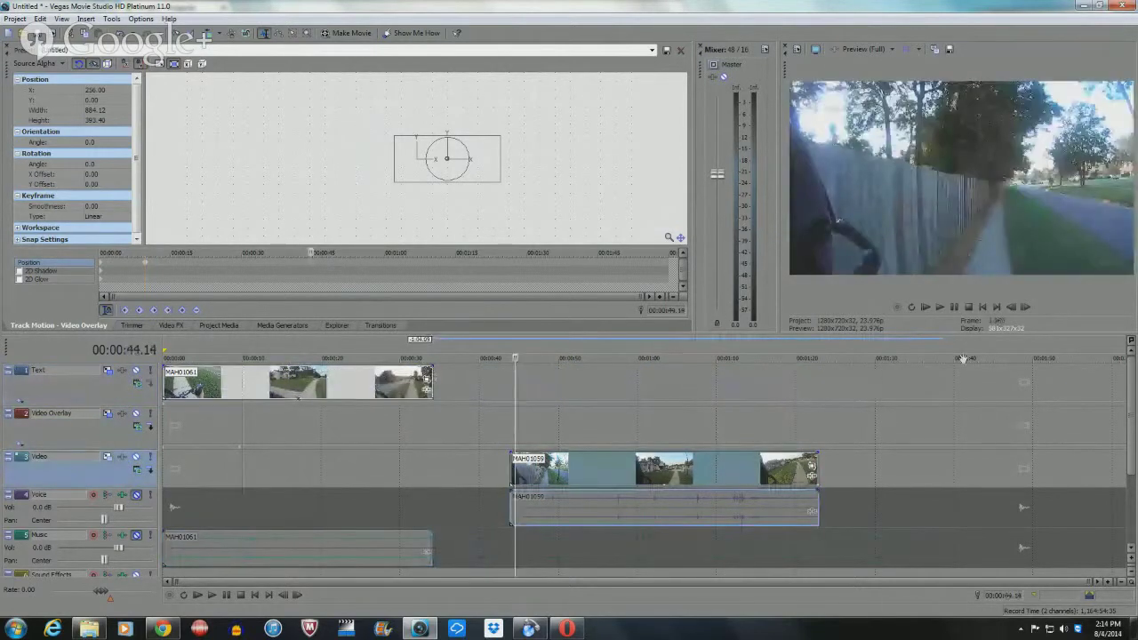
left_click(938, 307)
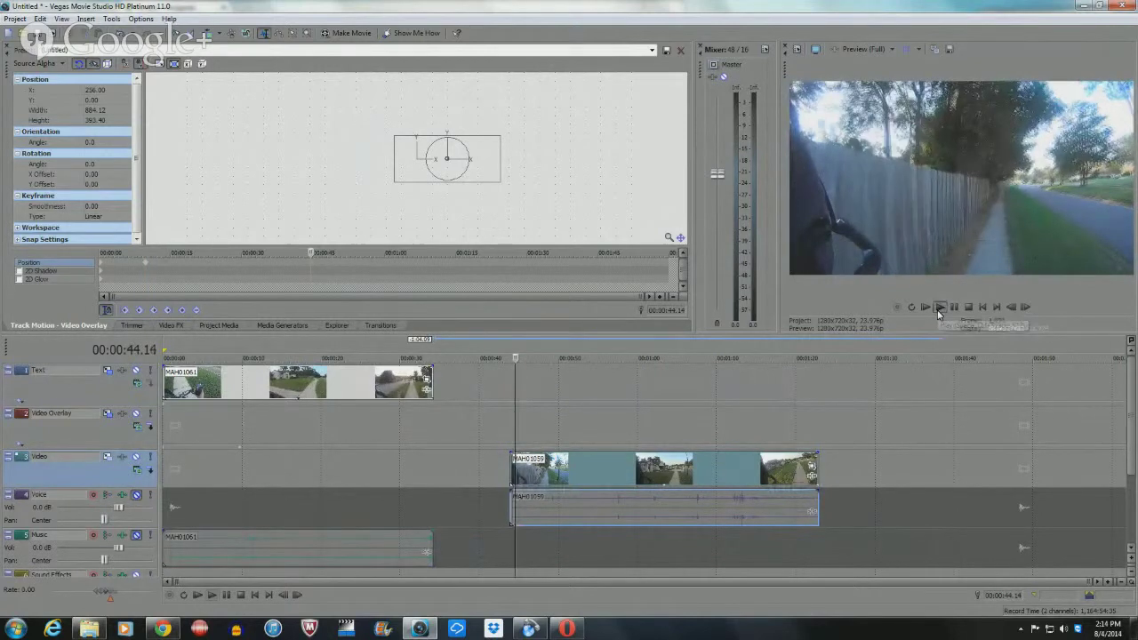
Crop the MAH01059 clip in Pan/Crop to a letterboxed widescreen frame
left_click(813, 468)
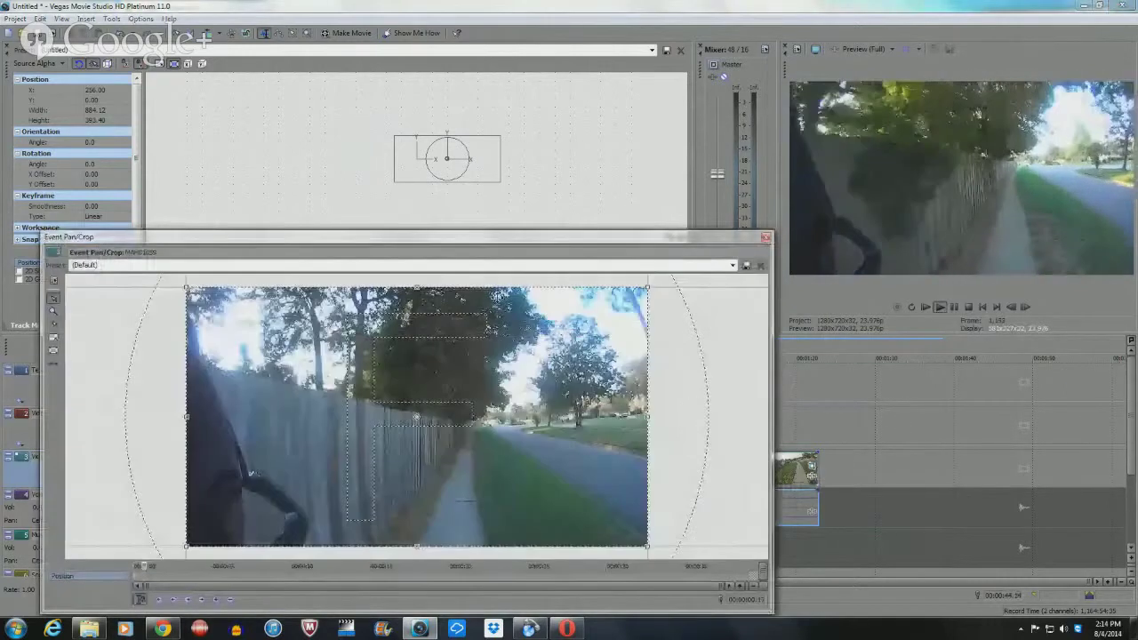
left_click_drag(430, 287, 434, 331)
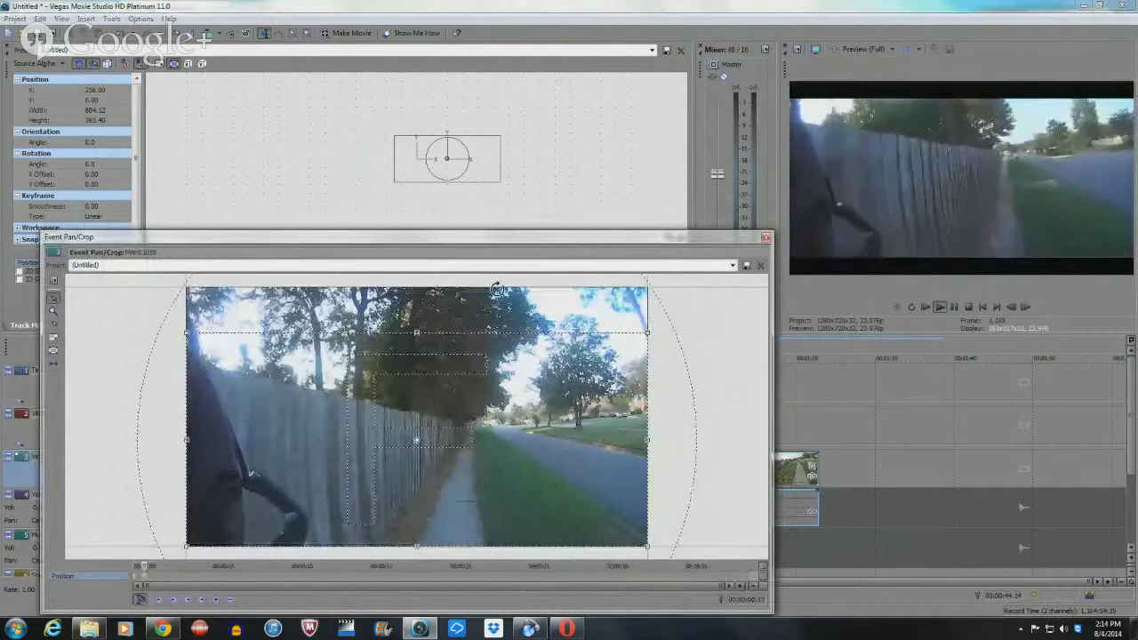
left_click(767, 237)
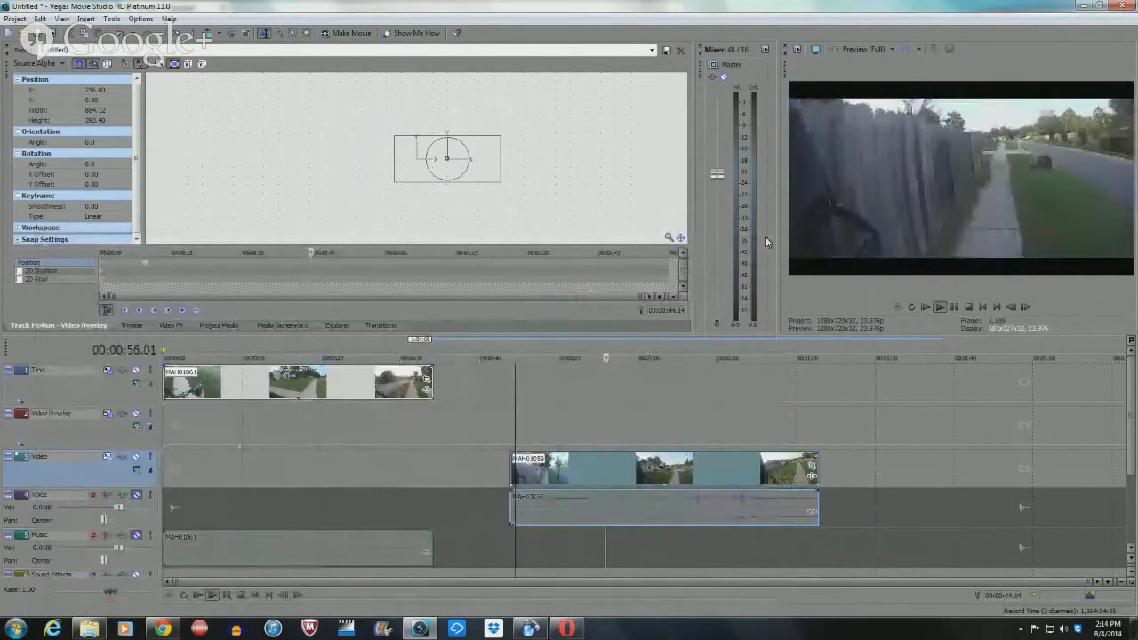
Apply Levels presets Studio-to-Computer RGB, Computer-to-Studio RGB, then Decrease Gamma (0.700) to MAH01059
left_click(171, 326)
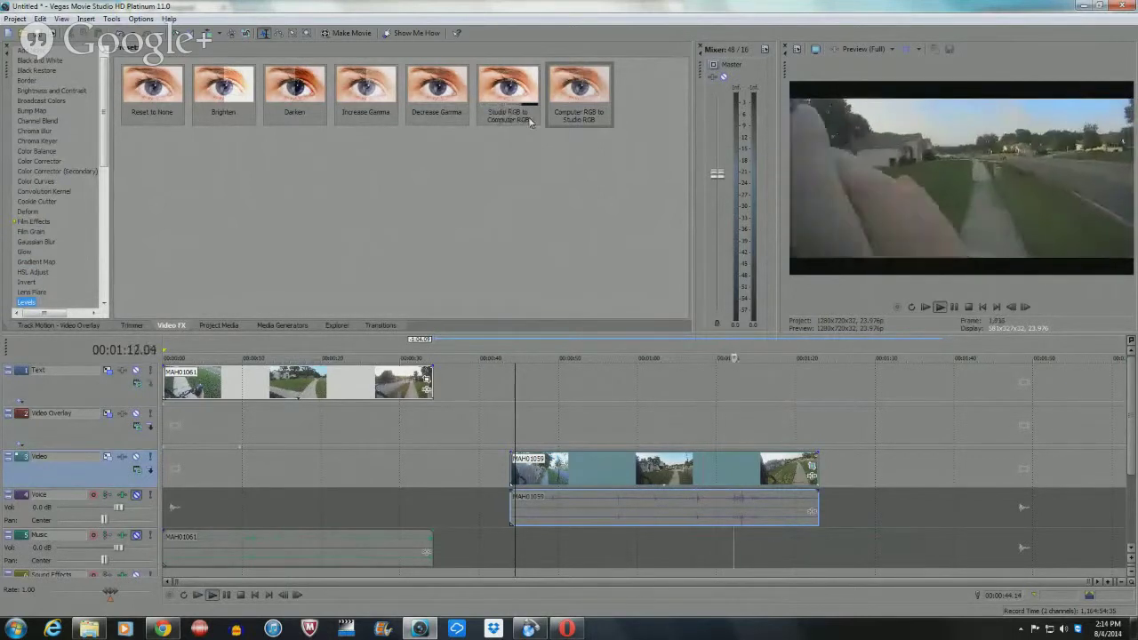
left_click_drag(523, 125, 528, 139)
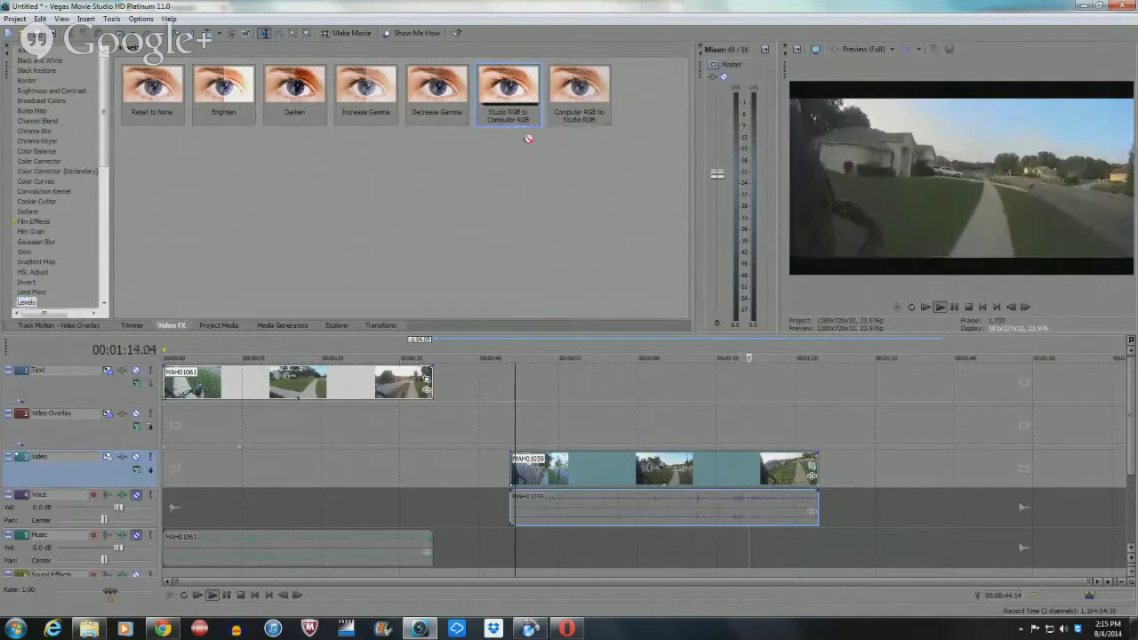
left_click_drag(659, 433, 676, 463)
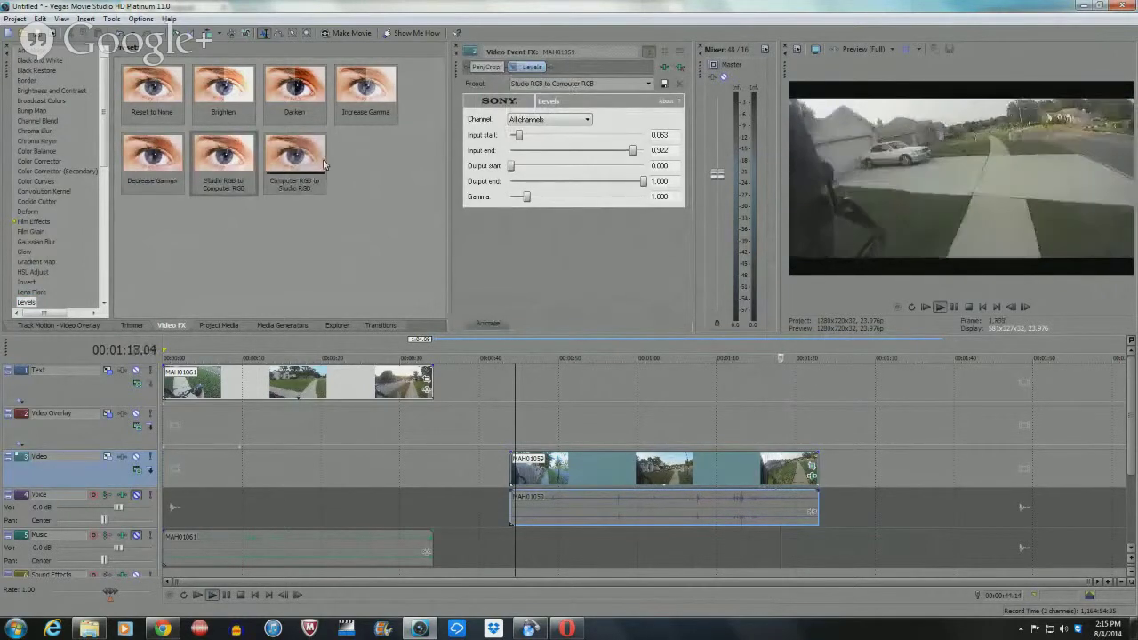
left_click_drag(293, 165, 596, 470)
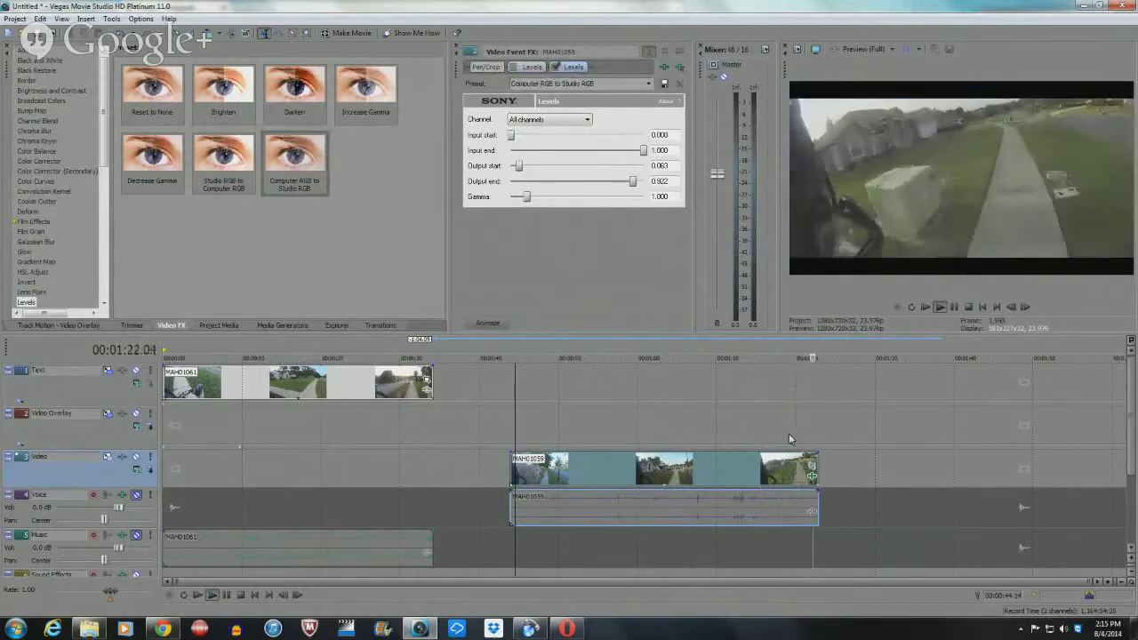
left_click(969, 307)
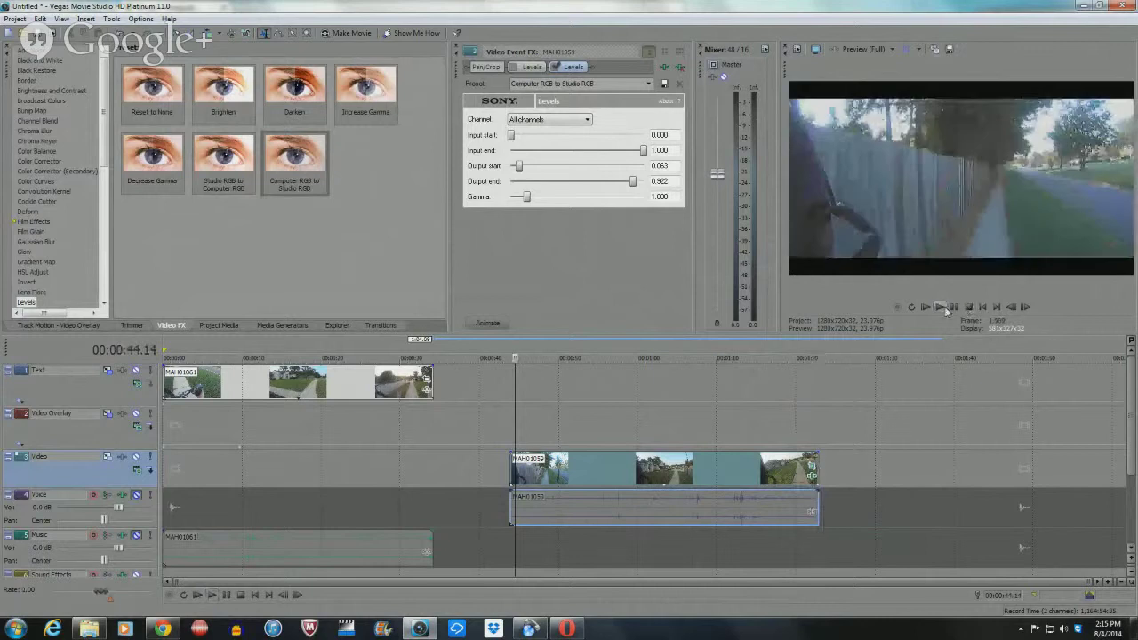
left_click(942, 308)
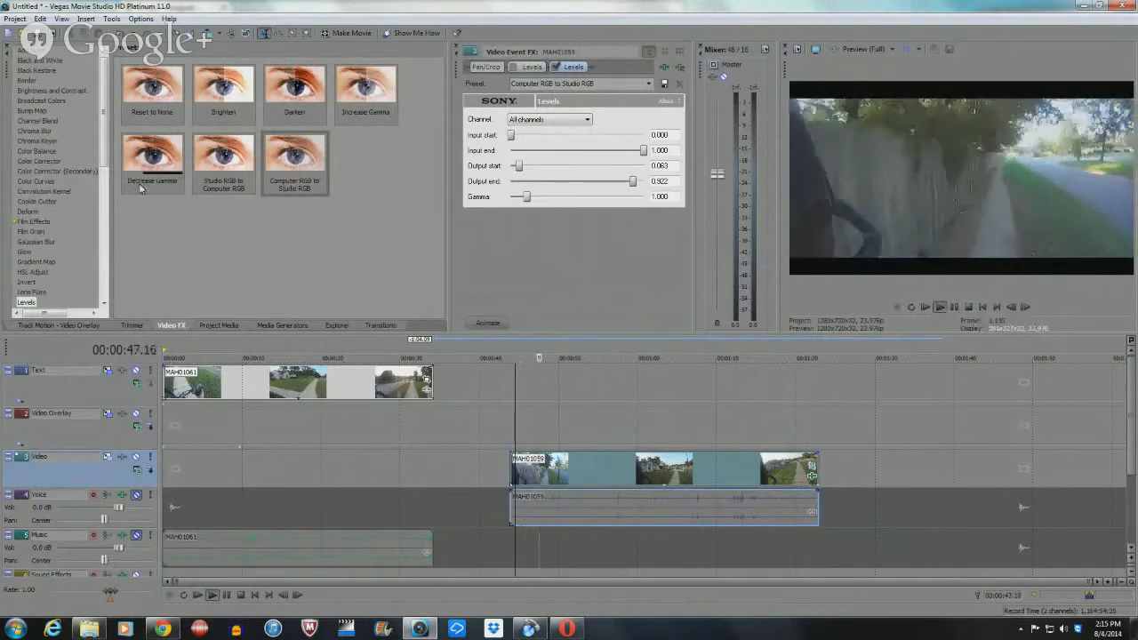
left_click_drag(149, 164, 578, 470)
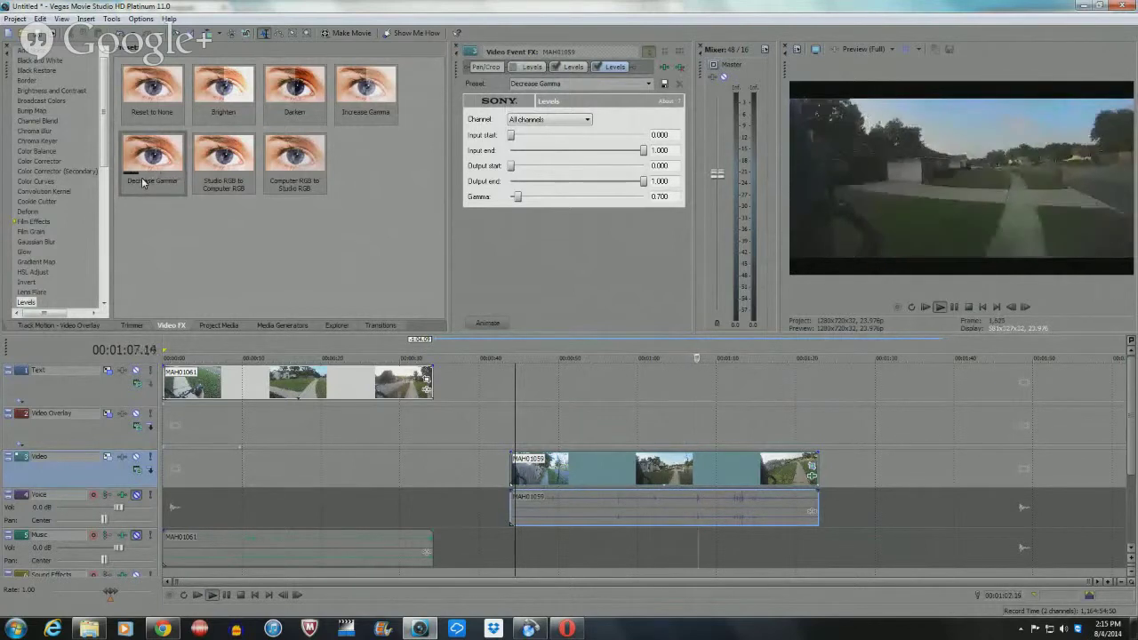
Stop the playback preview
left_click(967, 309)
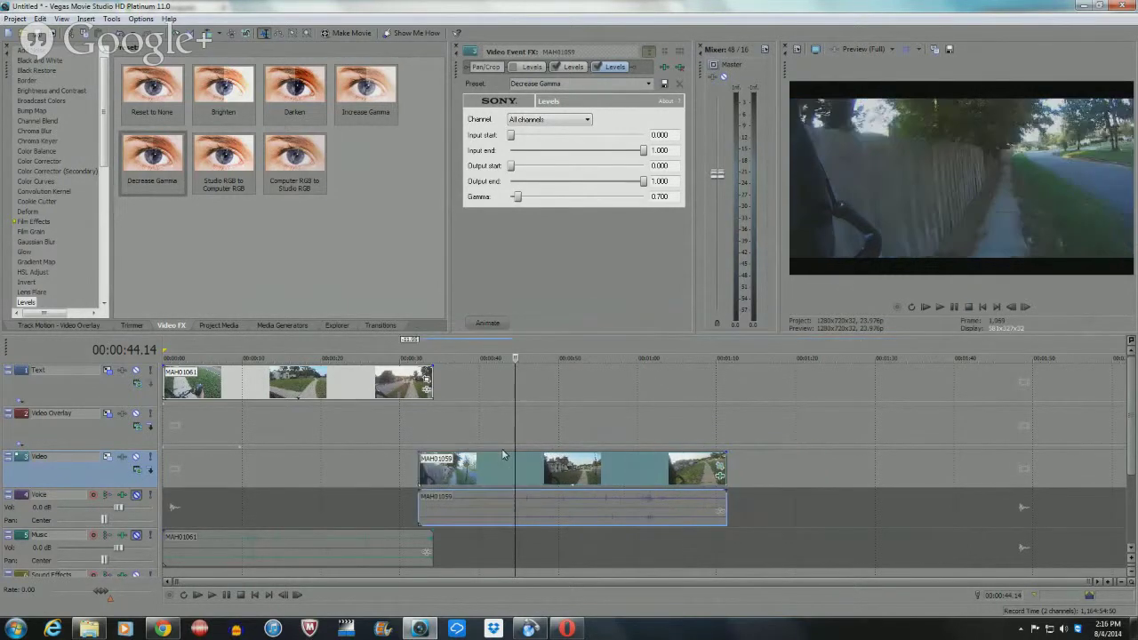
Put MAH01059 at 0:00 on the Video Overlay track, trimmed to end with the top clip, and play
key("ctrl+z")
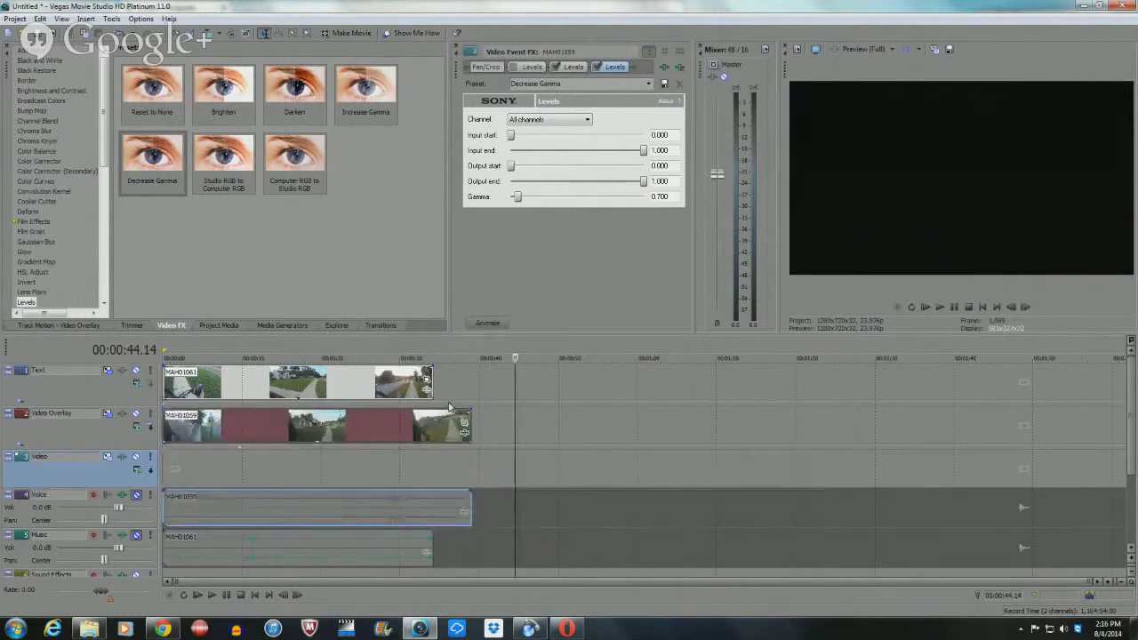
left_click_drag(468, 414, 430, 407)
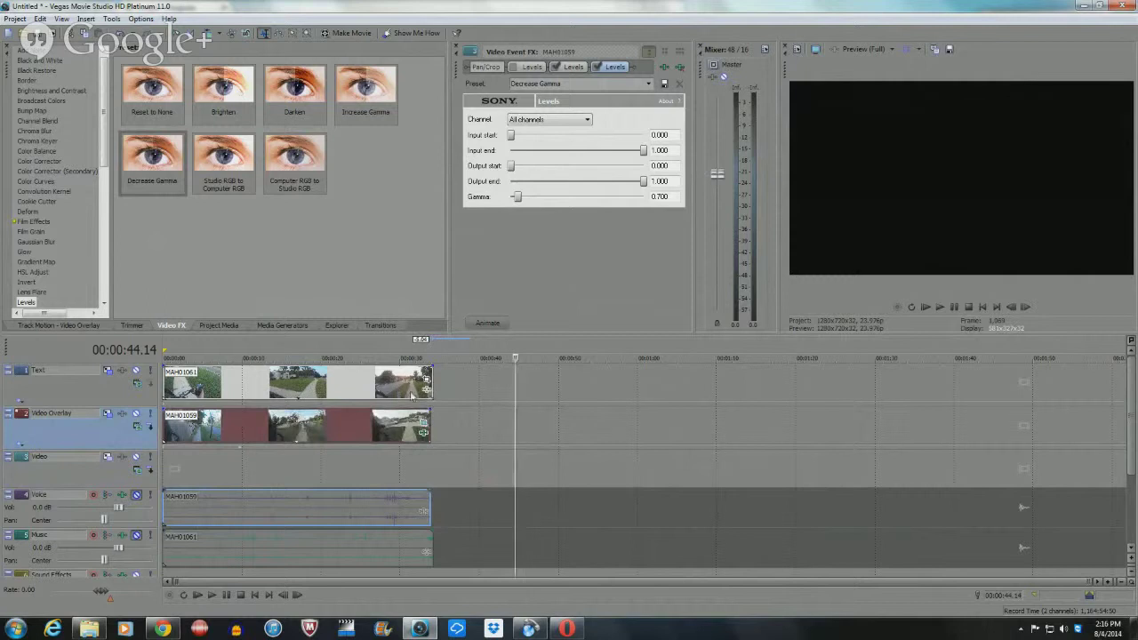
left_click(941, 307)
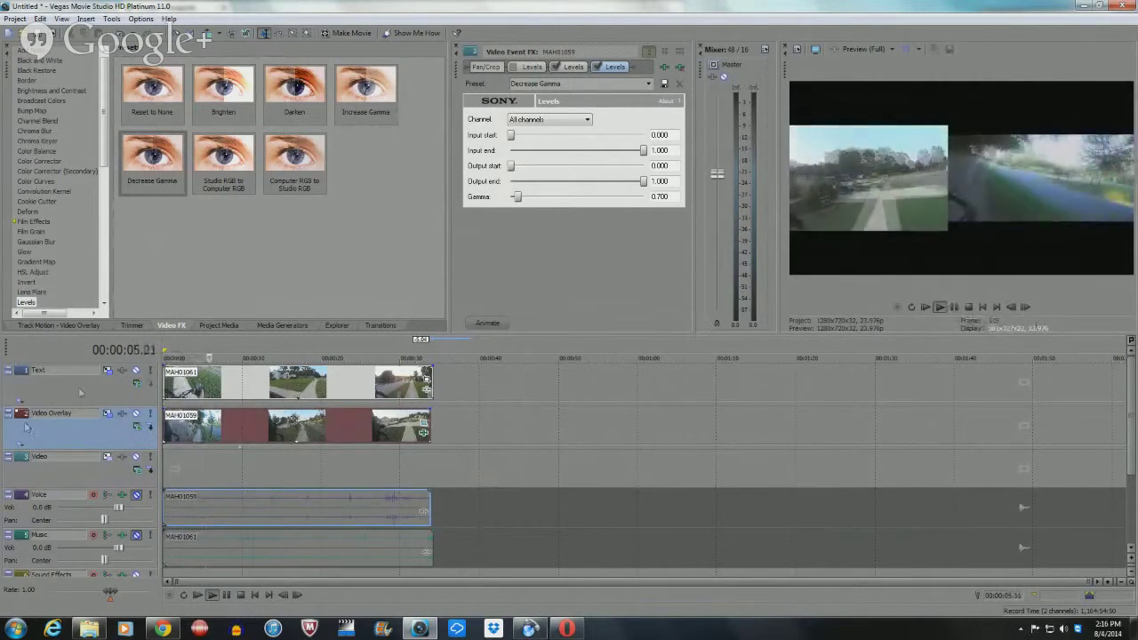
Enlarge the Text and Video Overlay track pictures with Track Motion, then preview the split screen
left_click(107, 370)
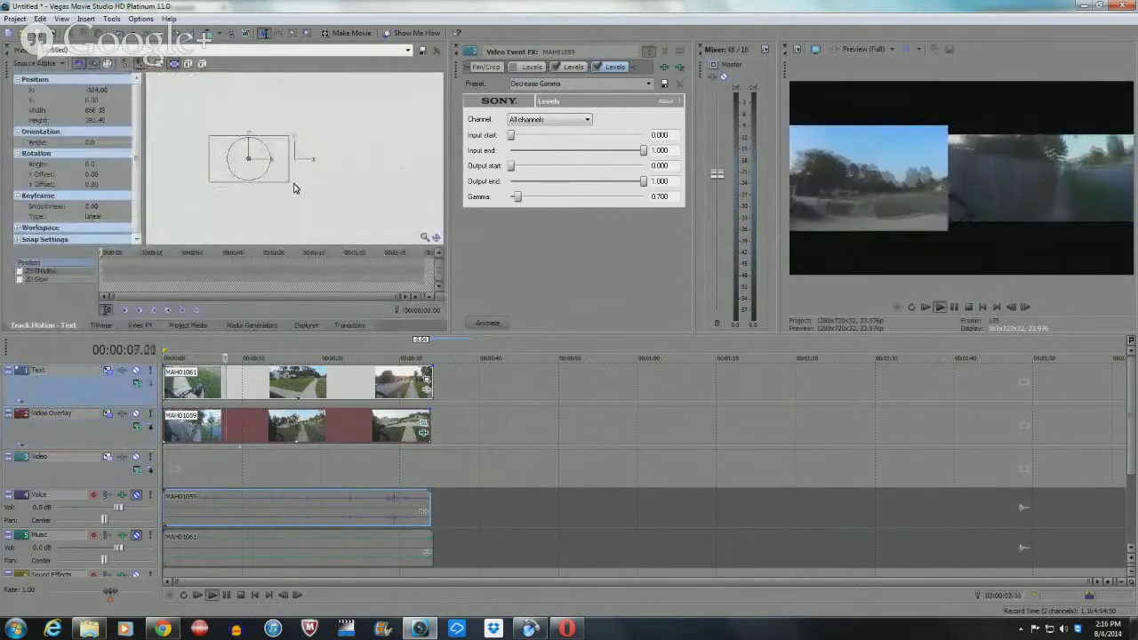
left_click_drag(289, 179, 292, 206)
left_click(108, 414)
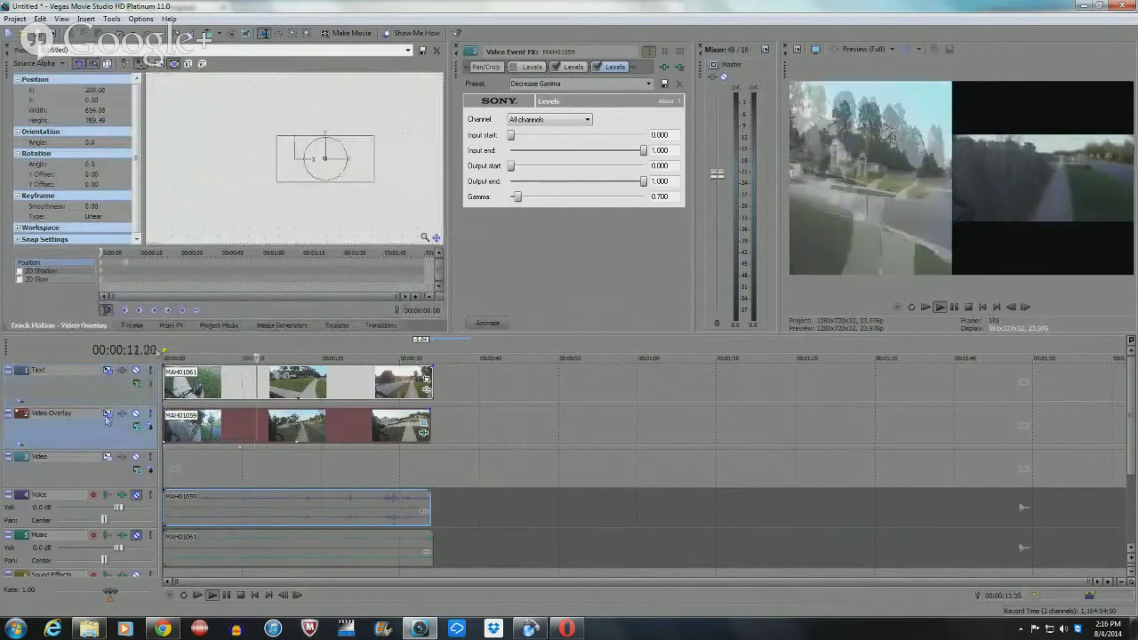
left_click_drag(376, 183, 373, 214)
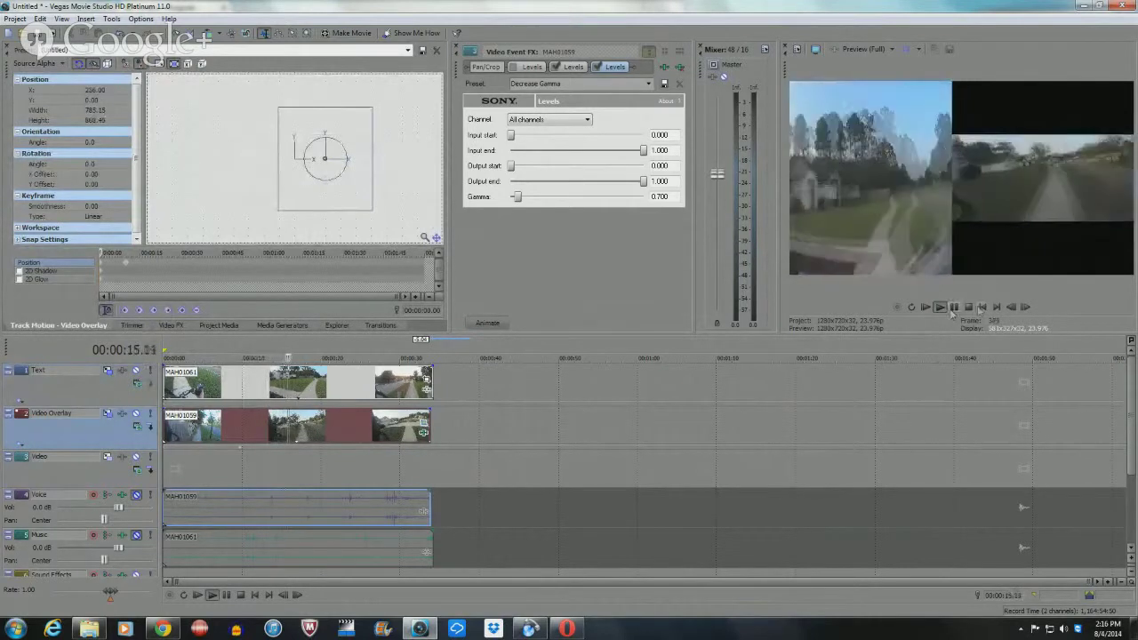
left_click(984, 307)
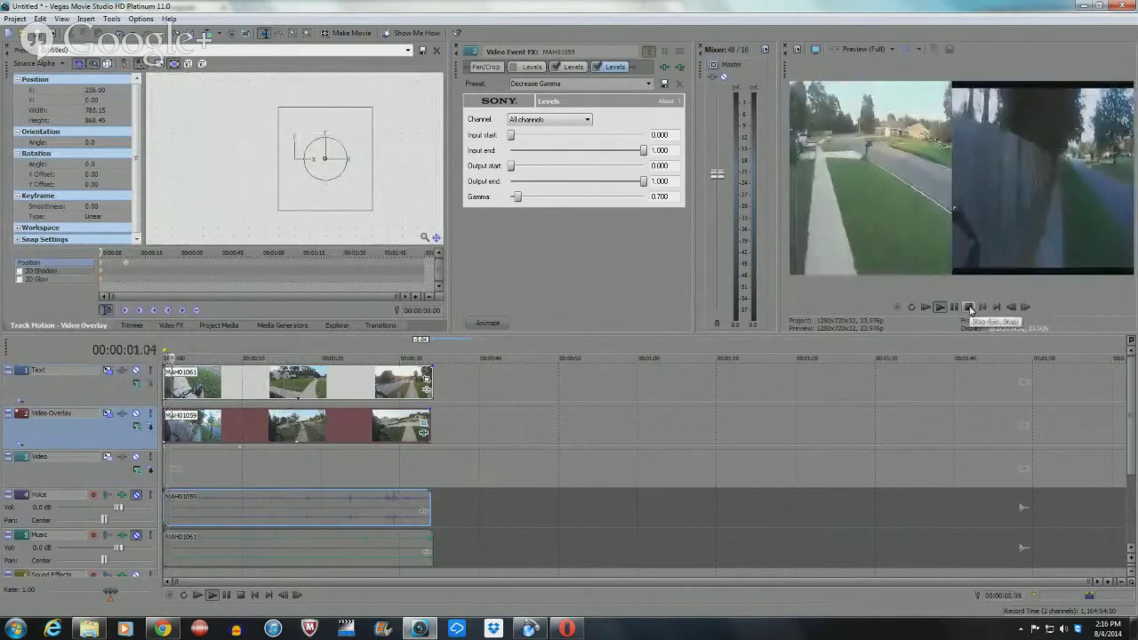
left_click(970, 308)
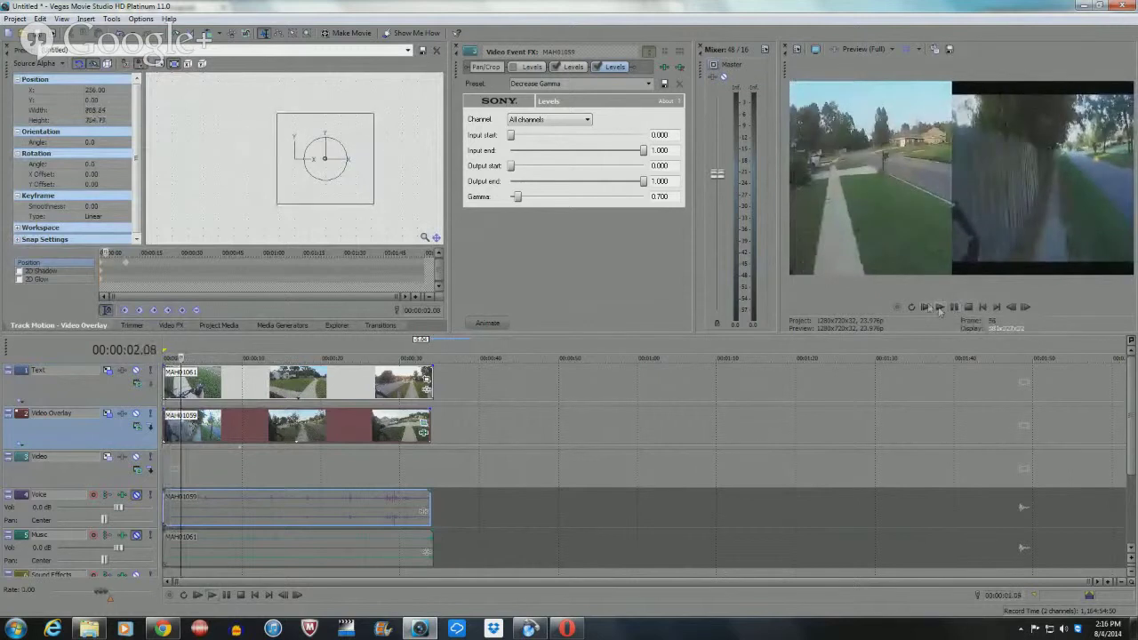